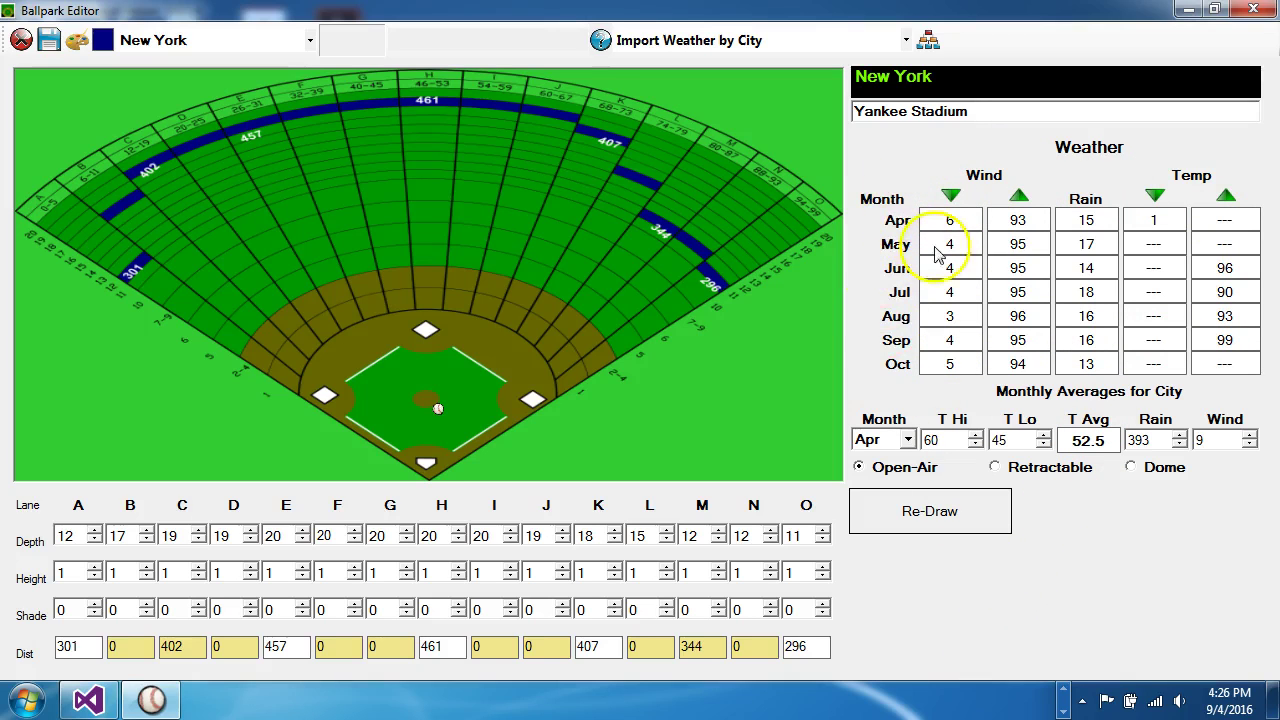
View New York's monthly averages for May, then September
click(908, 442)
click(893, 475)
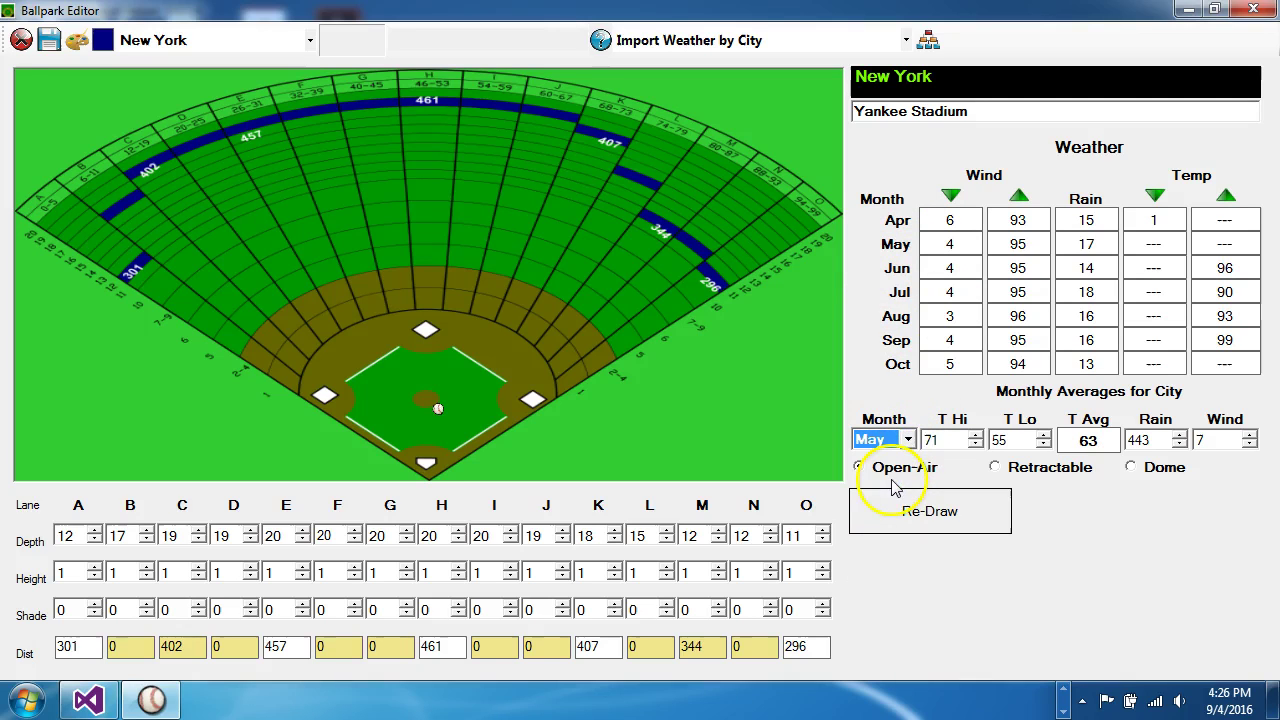
click(880, 440)
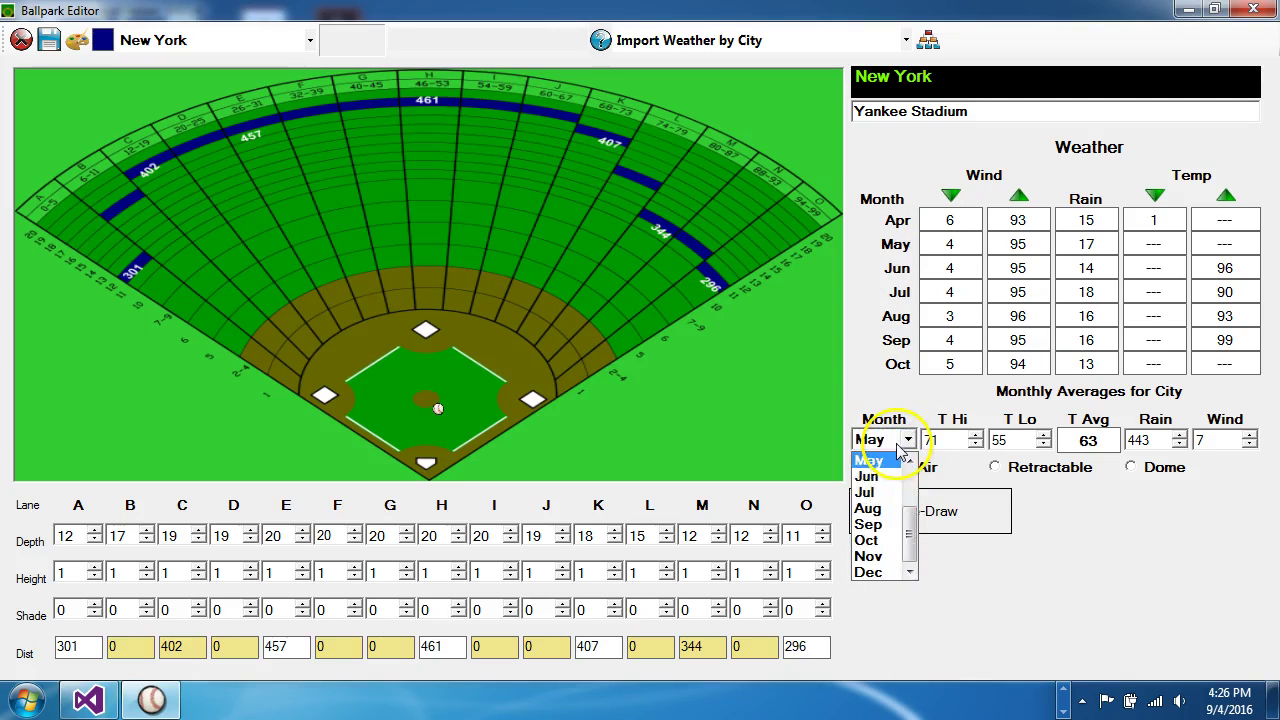
click(883, 525)
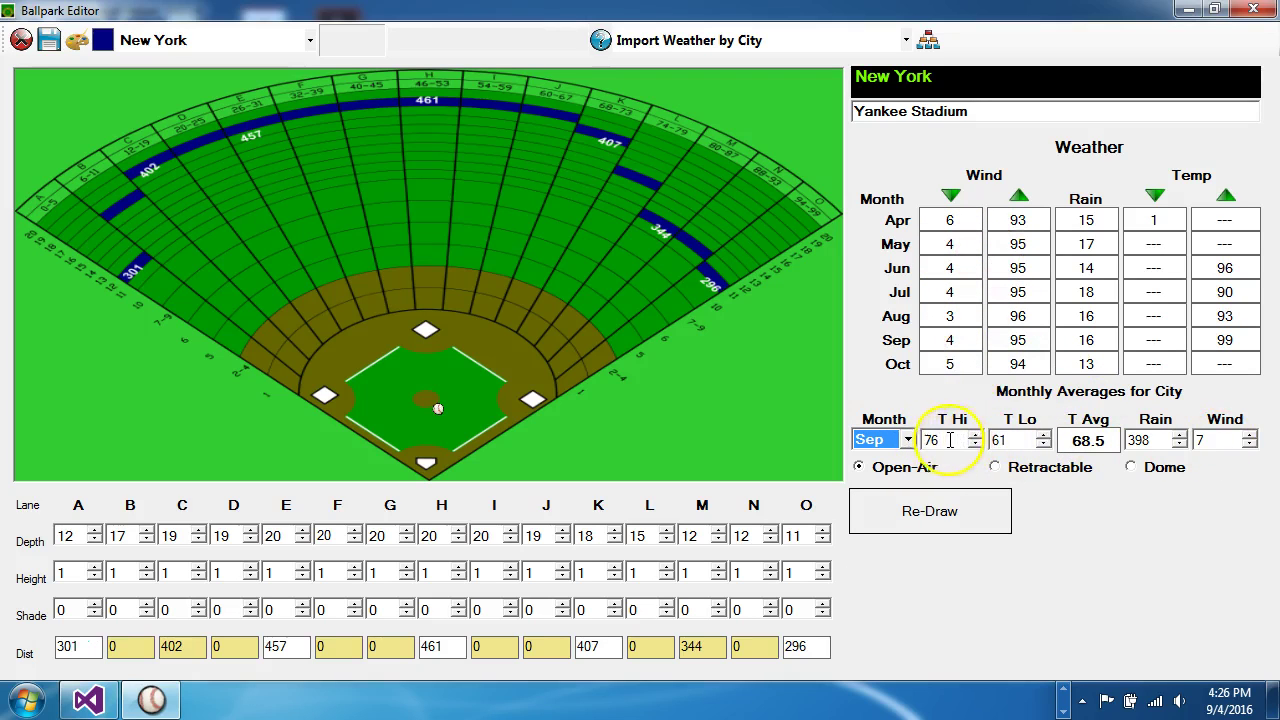
Show June's averages and add a 1 so the Rain value reads 351
click(906, 440)
click(875, 474)
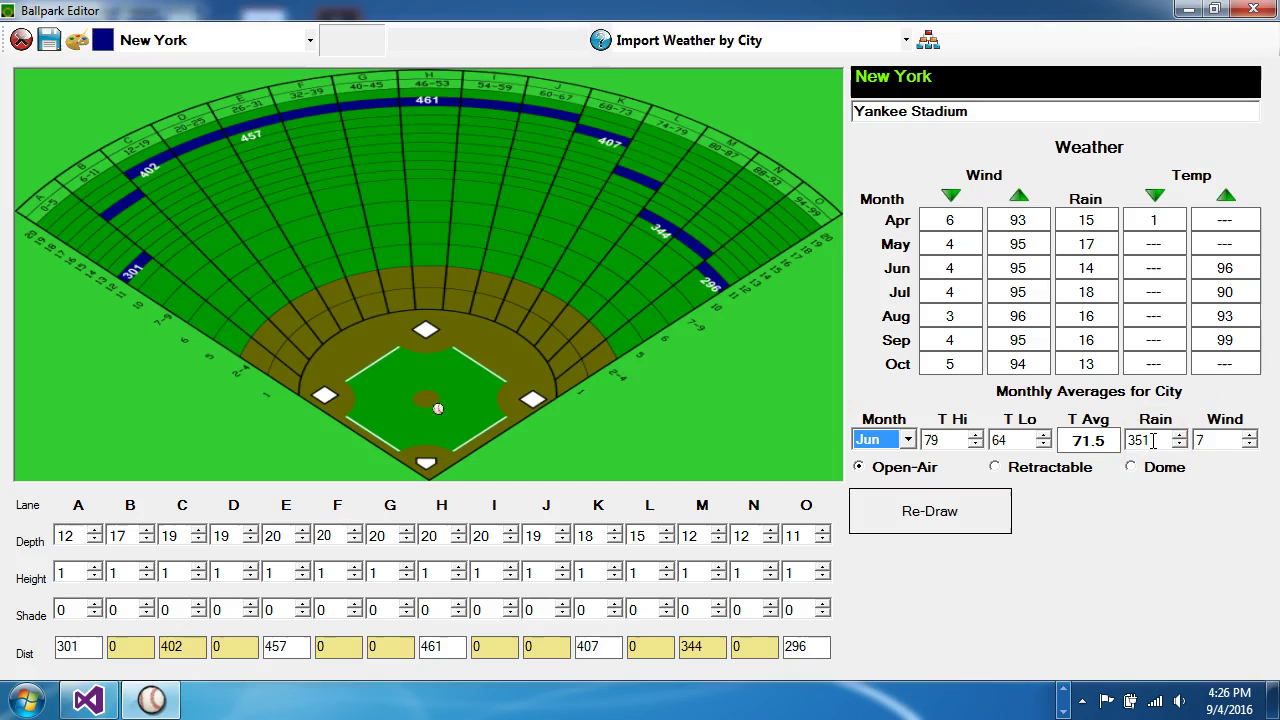
text(1)
Change New York's June Wind average from 7 to 100
click(1155, 438)
click(1193, 483)
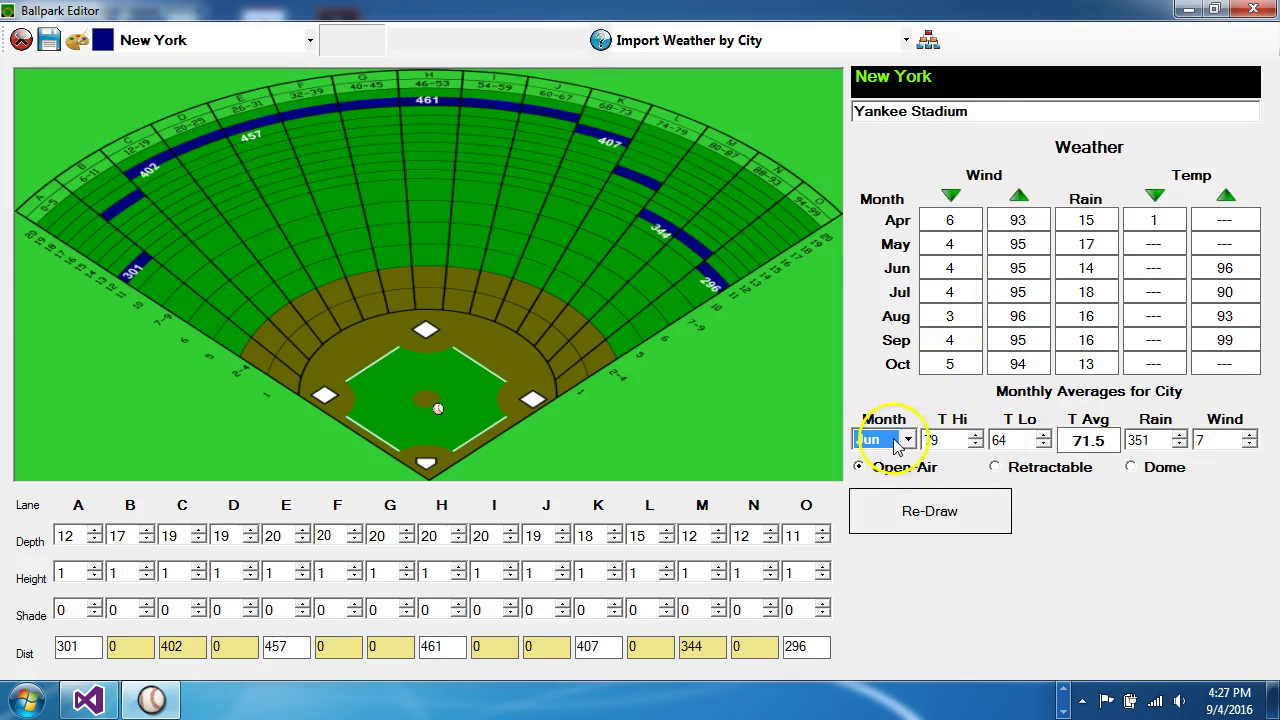
key(Tab)
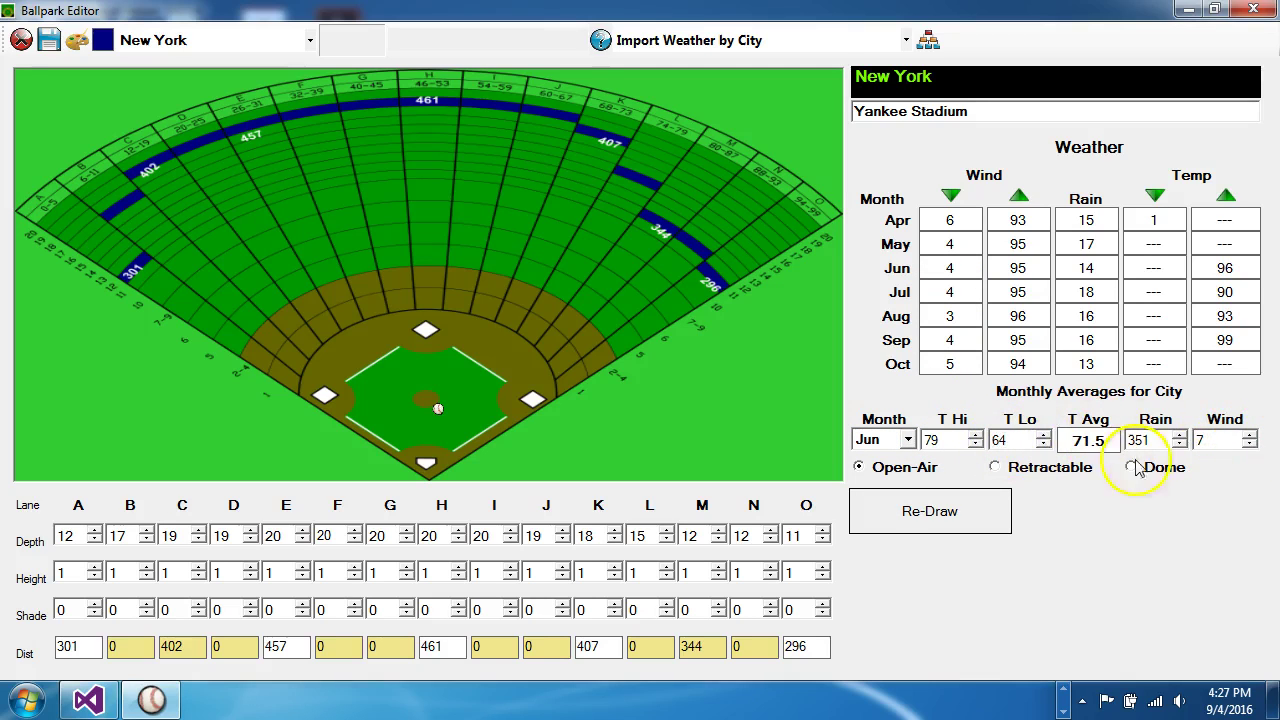
Lower the June Wind average back to 7 with the spinner's down arrow
click(1251, 447)
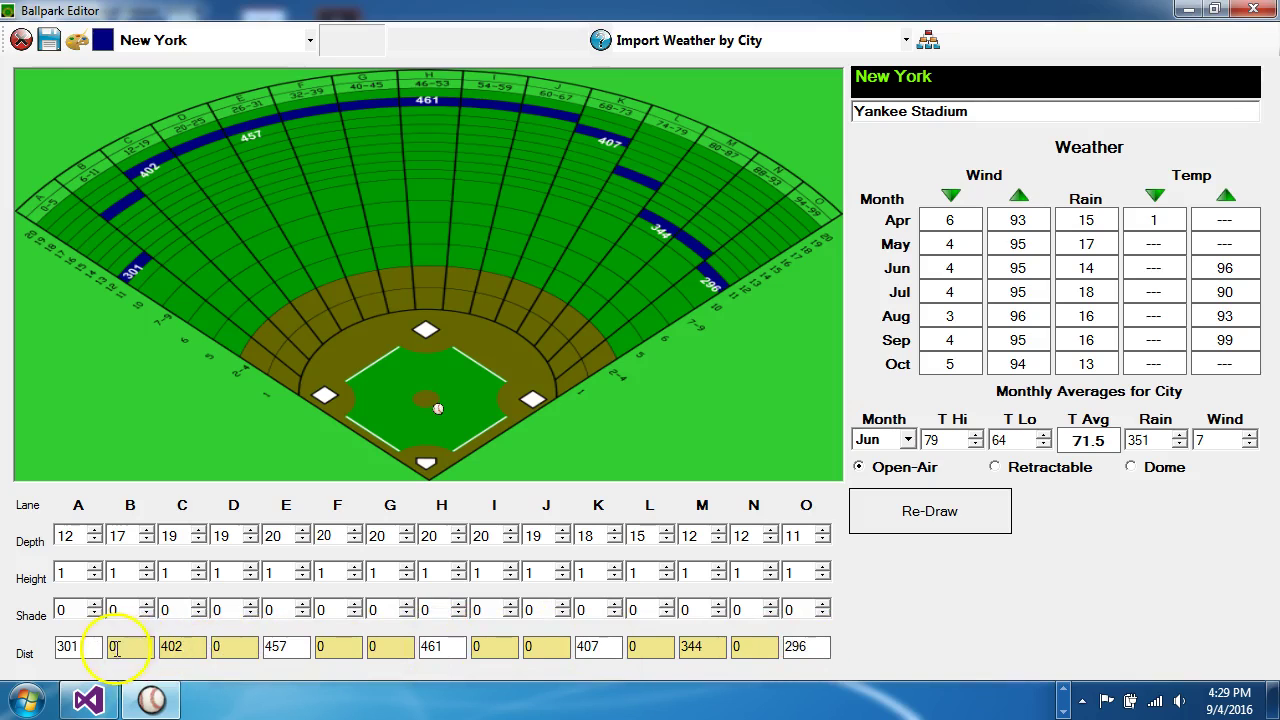
click(218, 640)
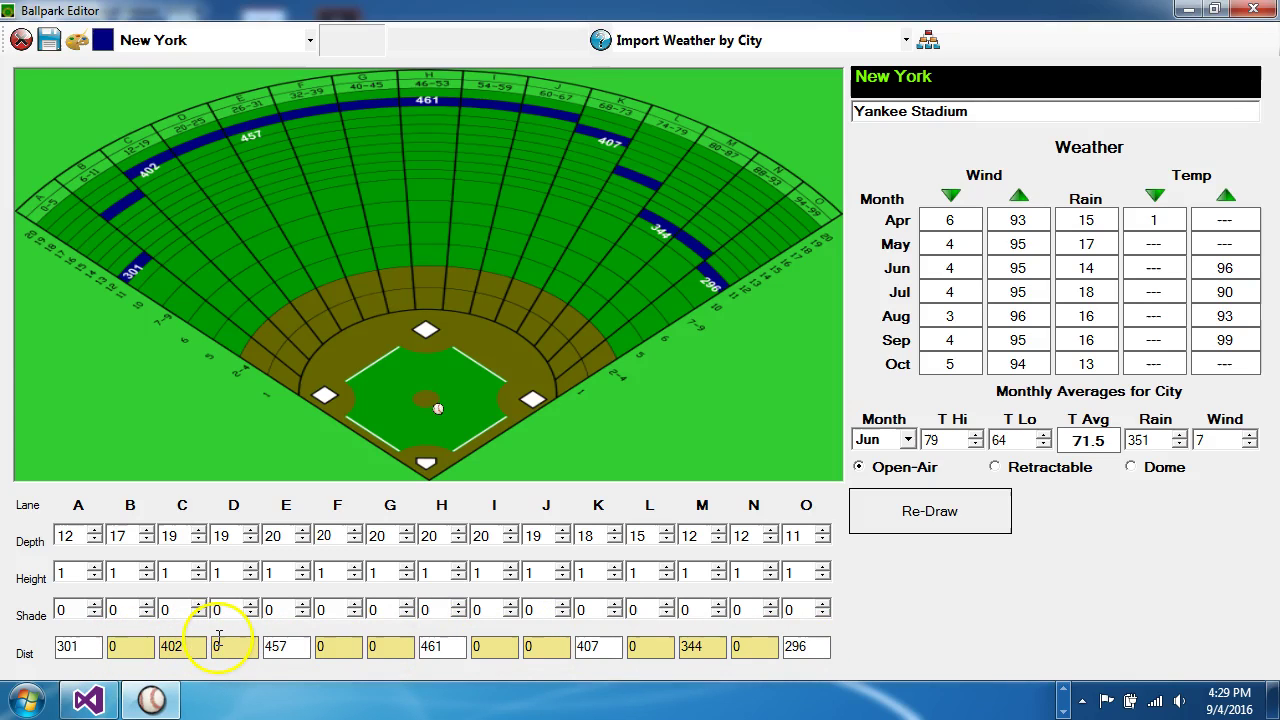
click(86, 646)
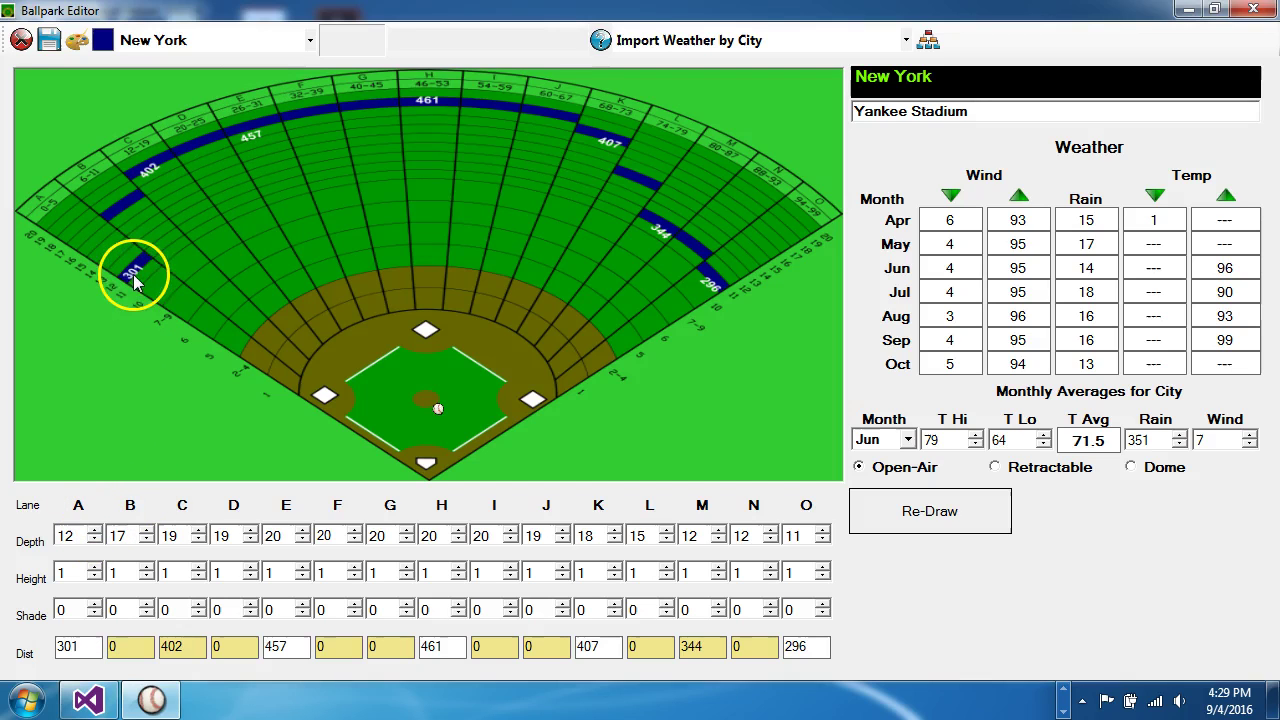
click(94, 530)
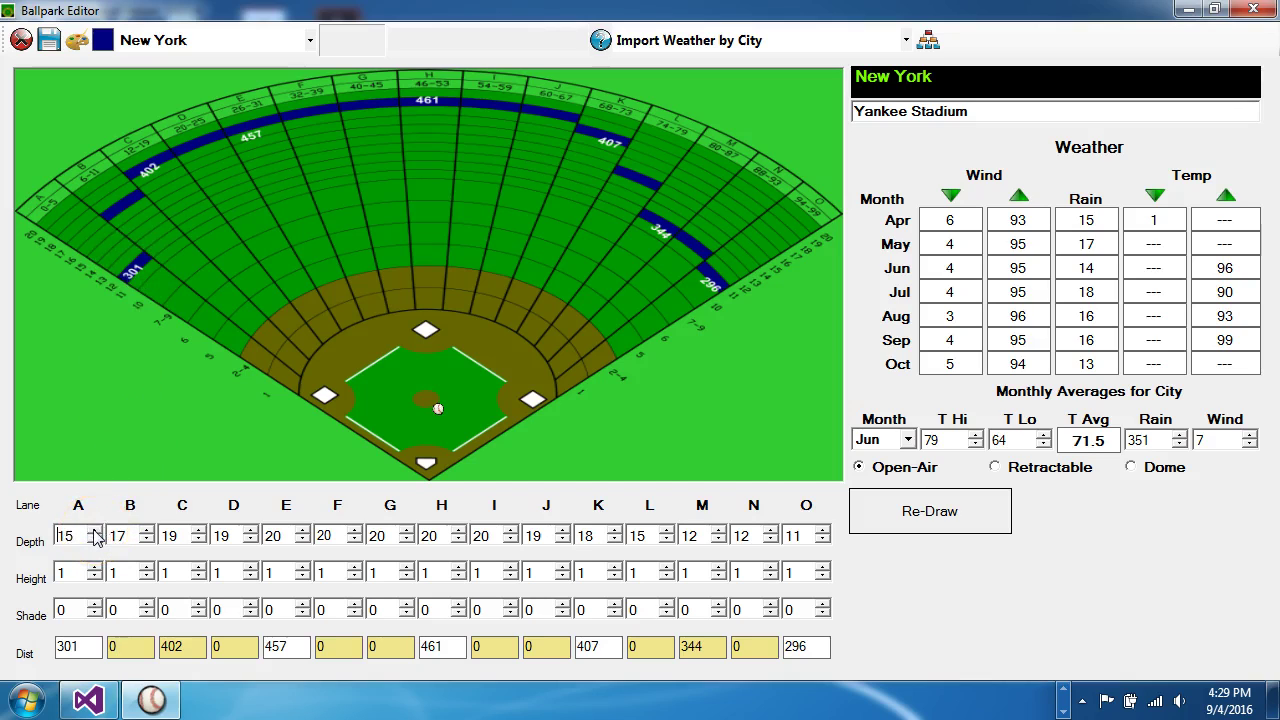
click(345, 385)
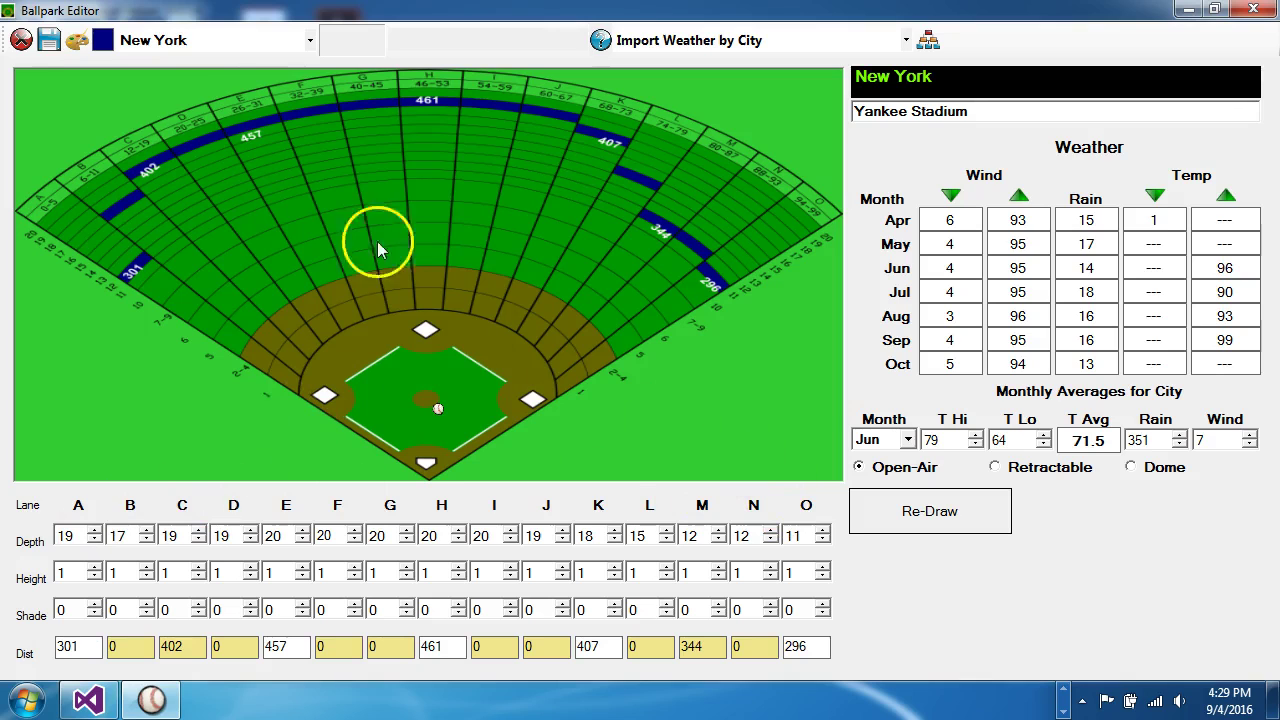
click(853, 518)
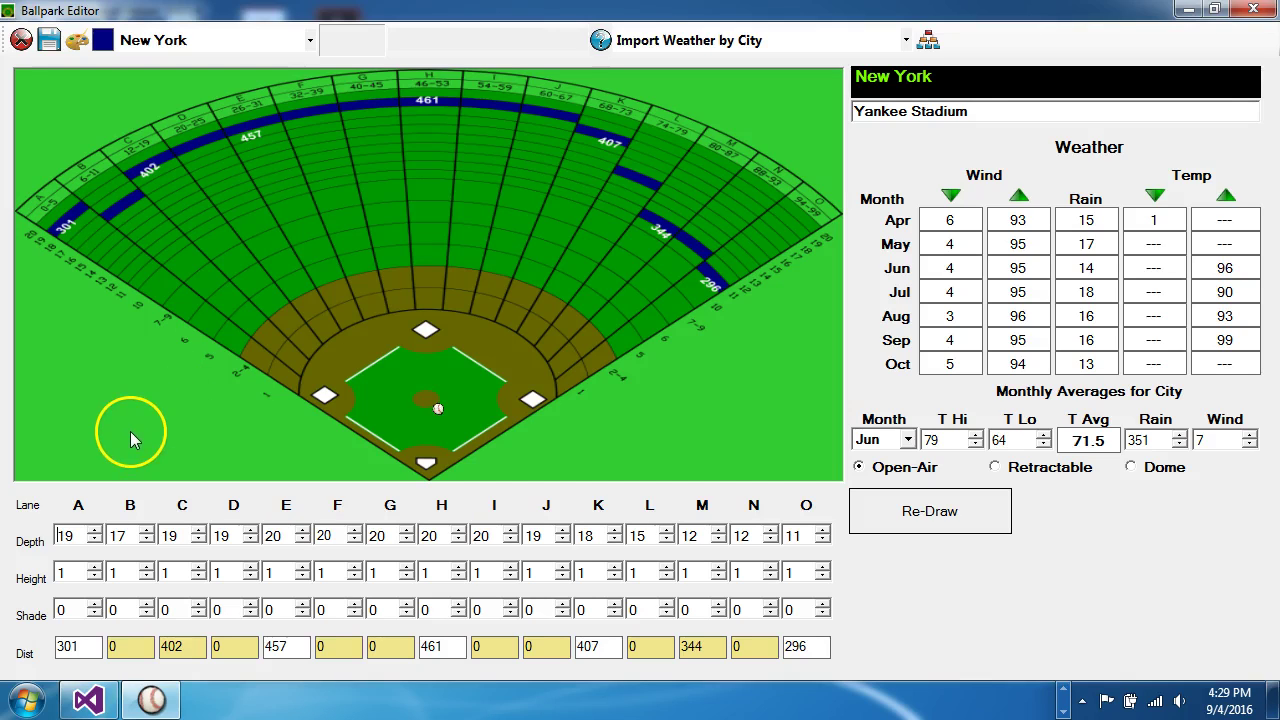
double_click(93, 541)
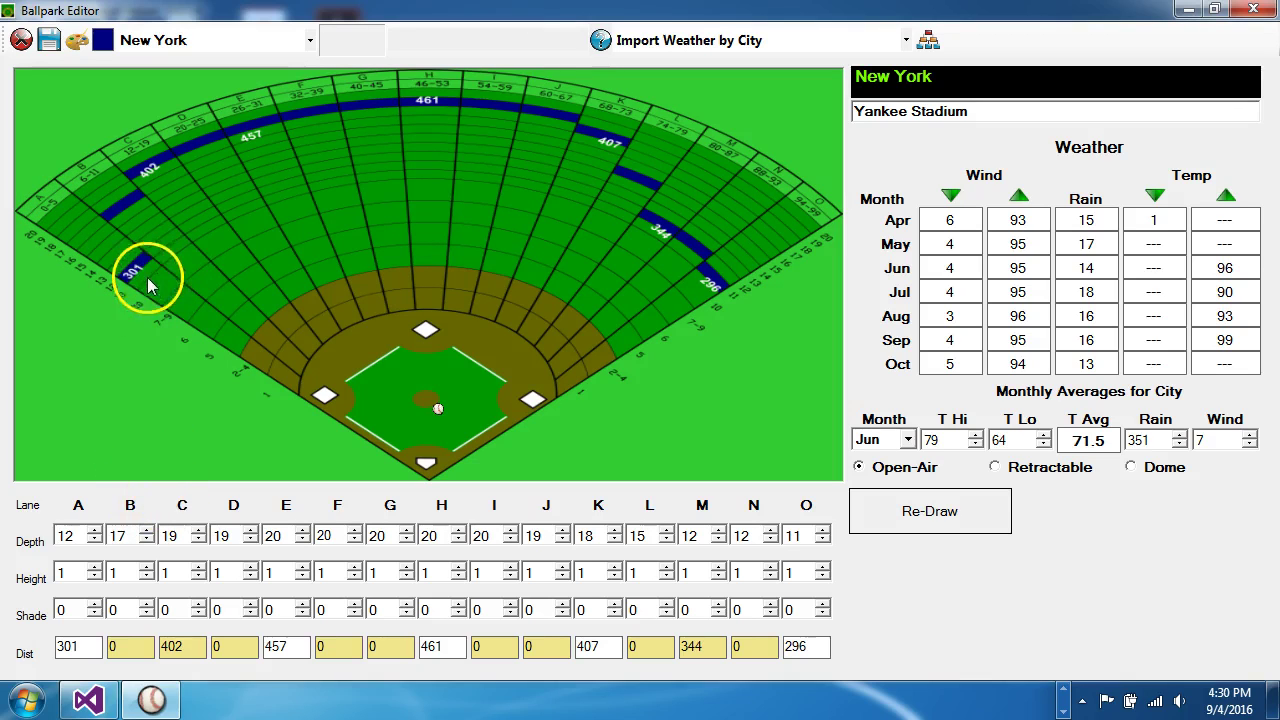
Load Baltimore's stadium layout from the team list
click(81, 648)
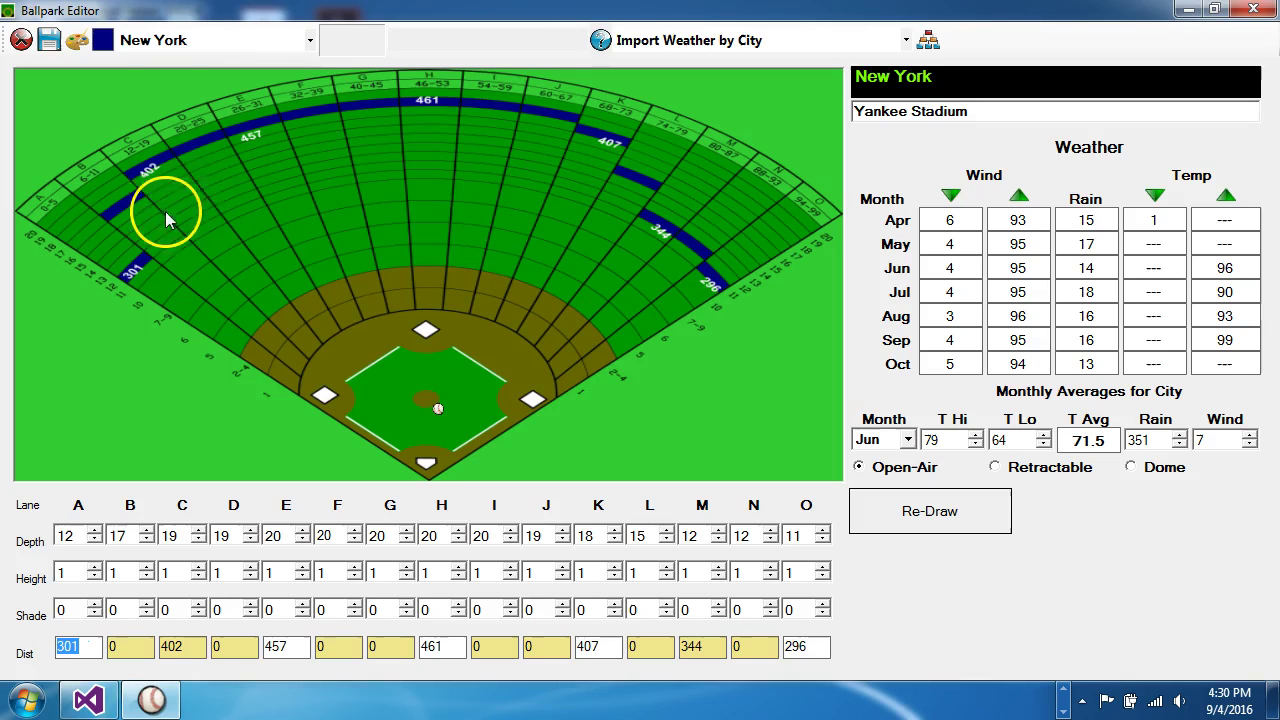
click(245, 42)
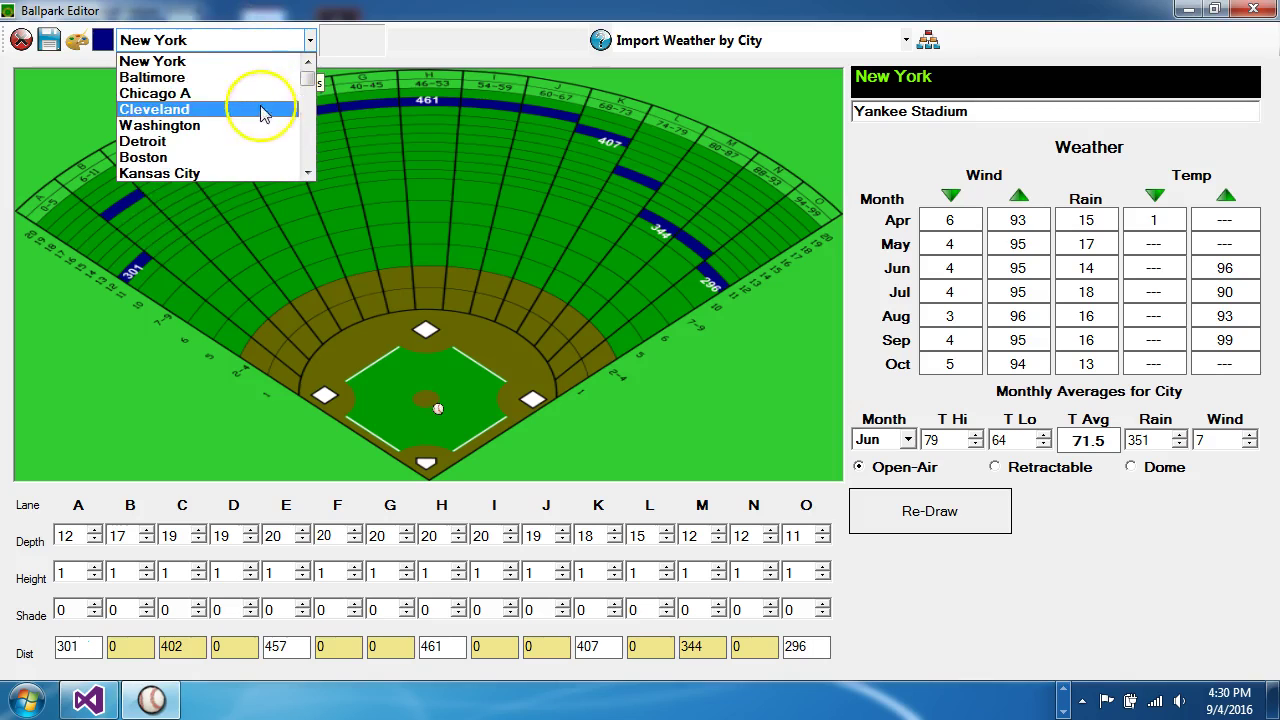
scroll(306, 75, down, 1)
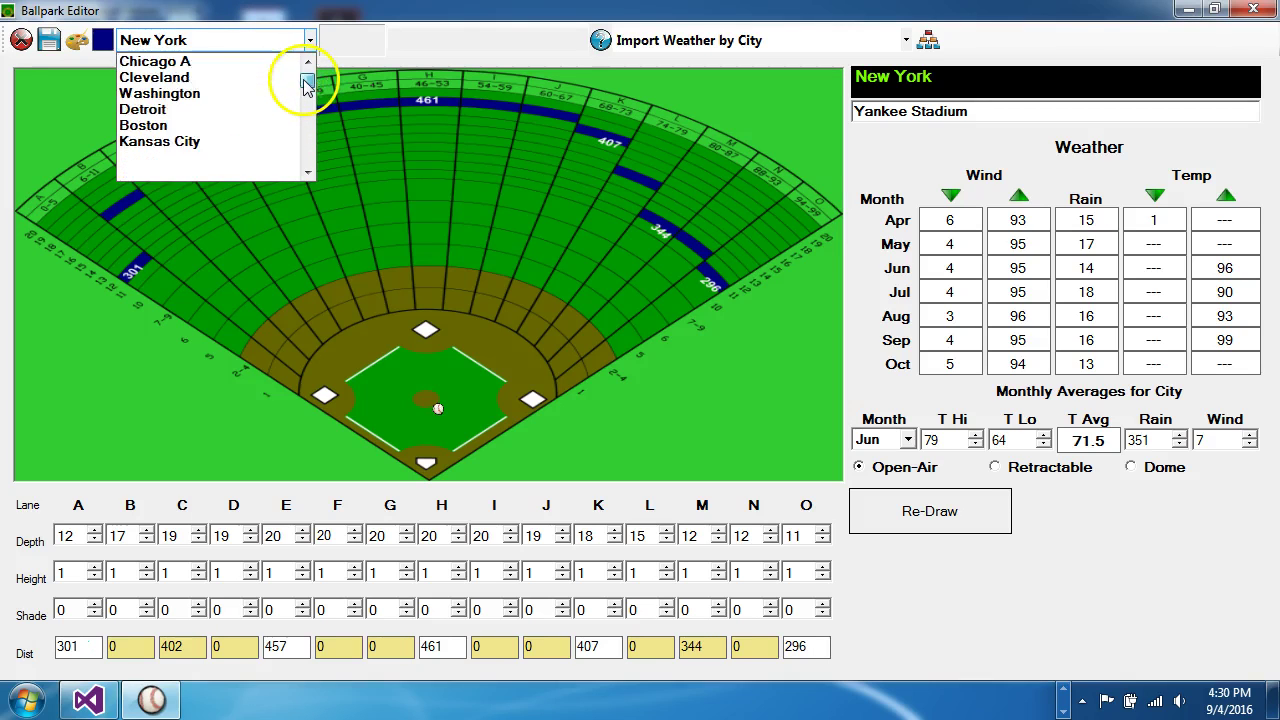
scroll(306, 65, up, 1)
click(210, 77)
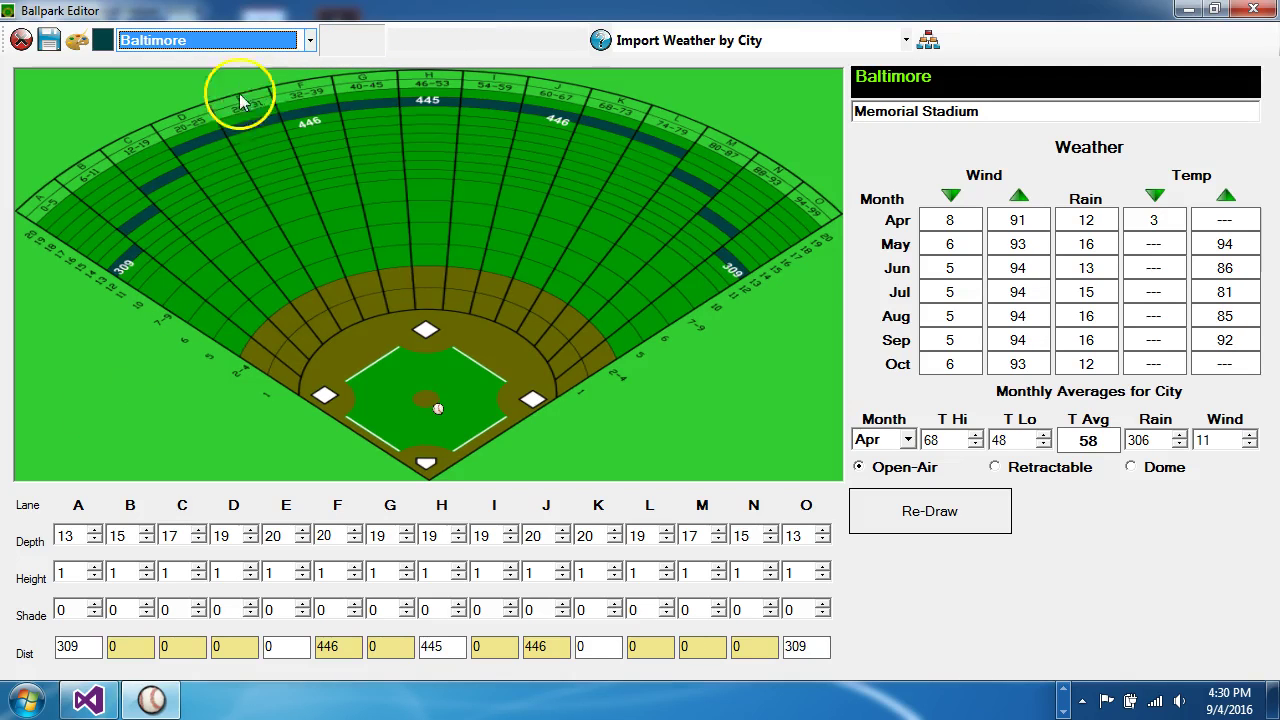
Switch to Detroit's Tiger Stadium with its blue 340–440 outfield fence
click(257, 40)
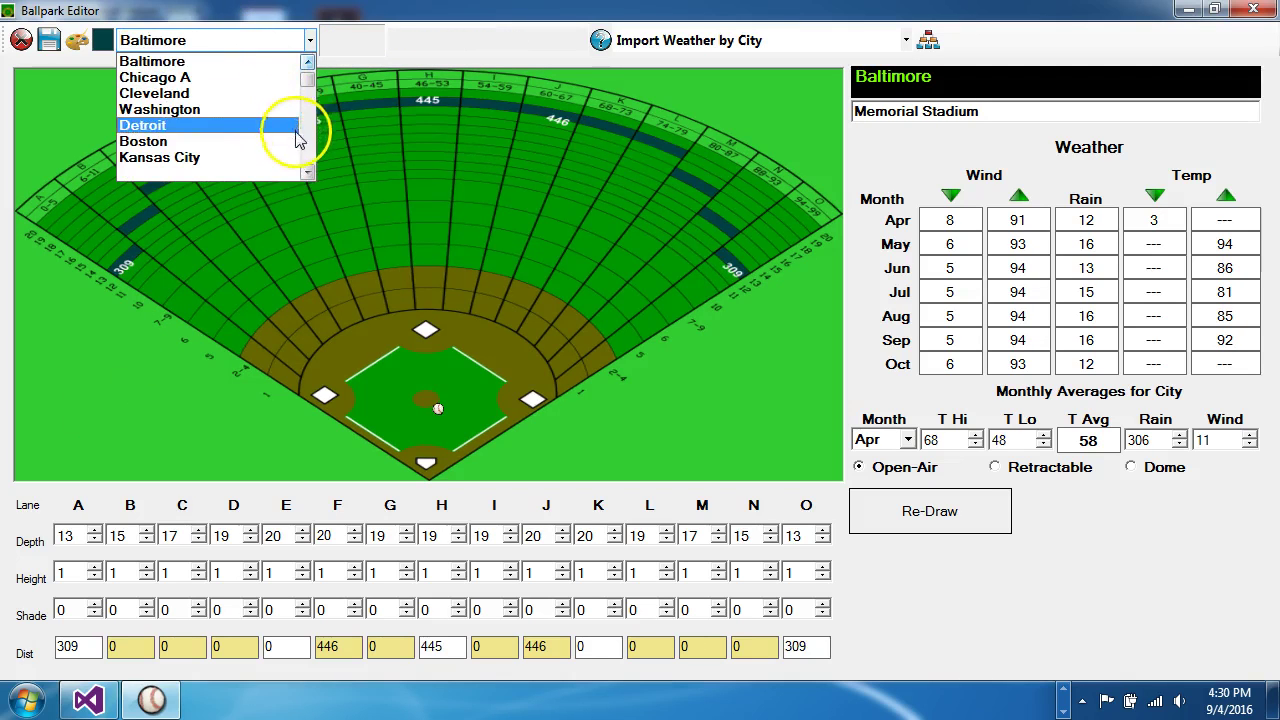
click(238, 128)
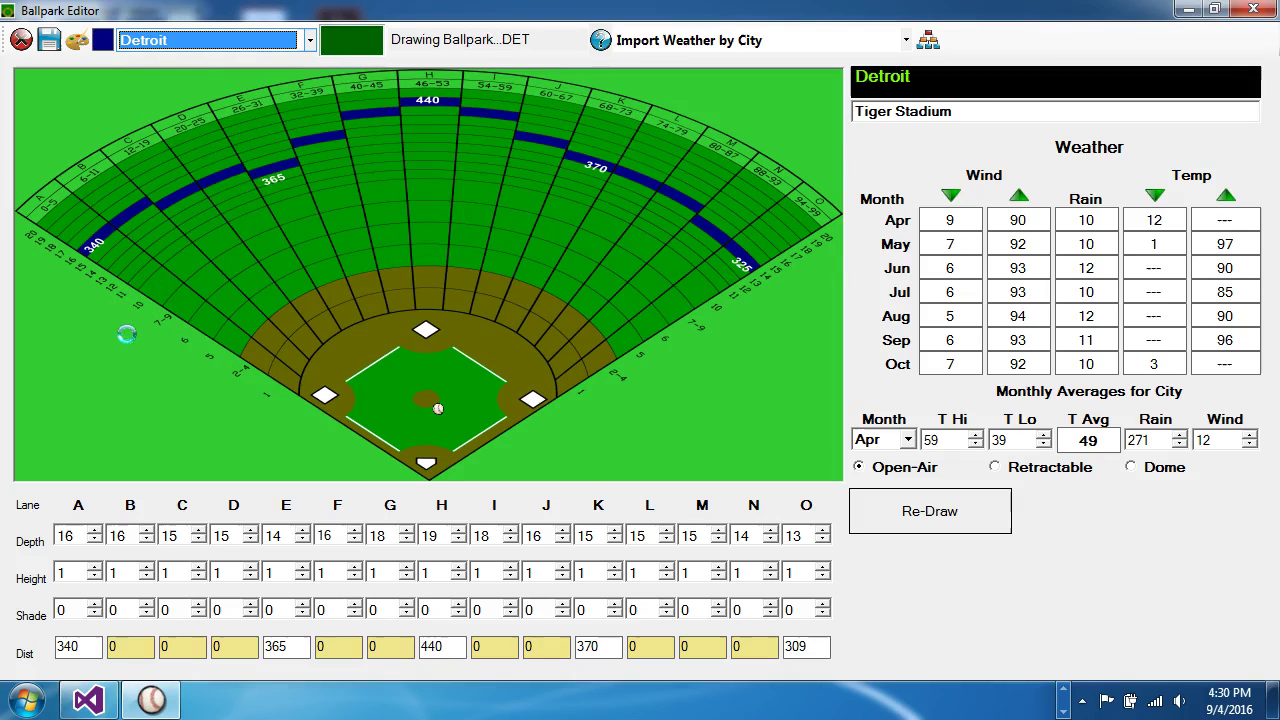
click(270, 40)
Load Kansas City's Municipal Stadium, its fence marked 330, 375, 421, 382 and 353
click(240, 91)
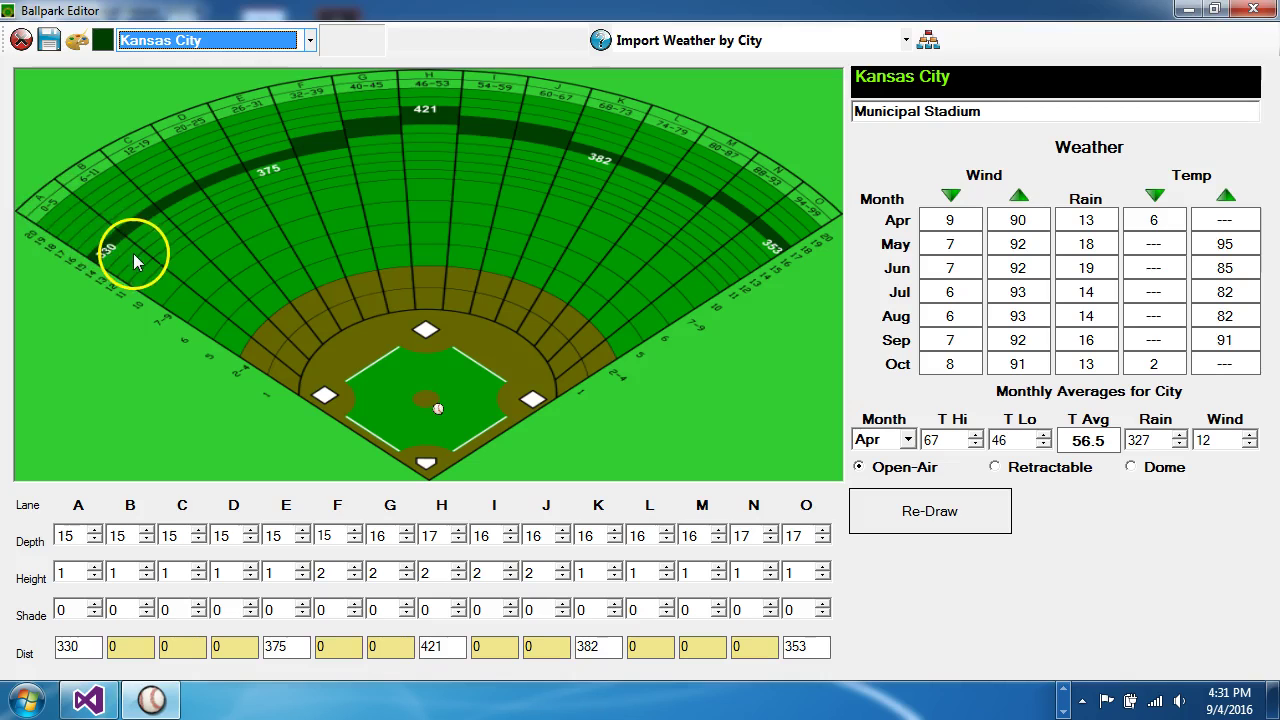
Adjust lane A's fence height, save Kansas City's stadium info, and redraw the field
double_click(94, 568)
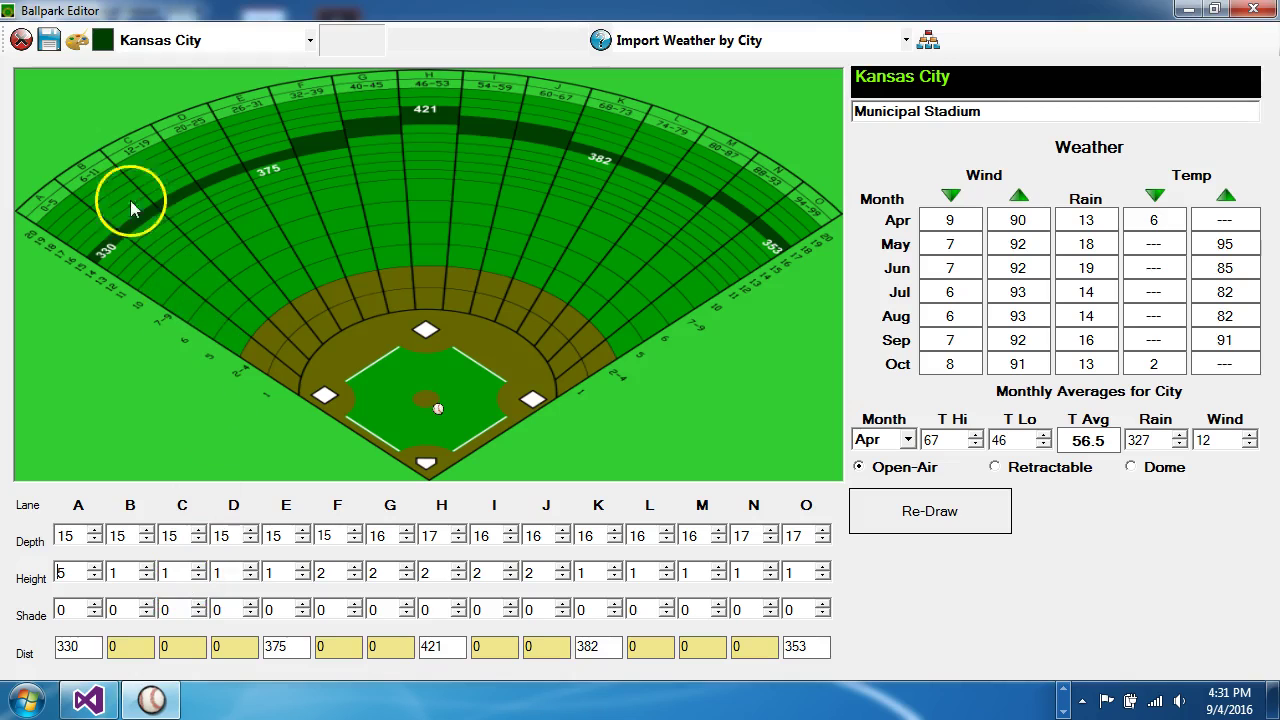
click(49, 42)
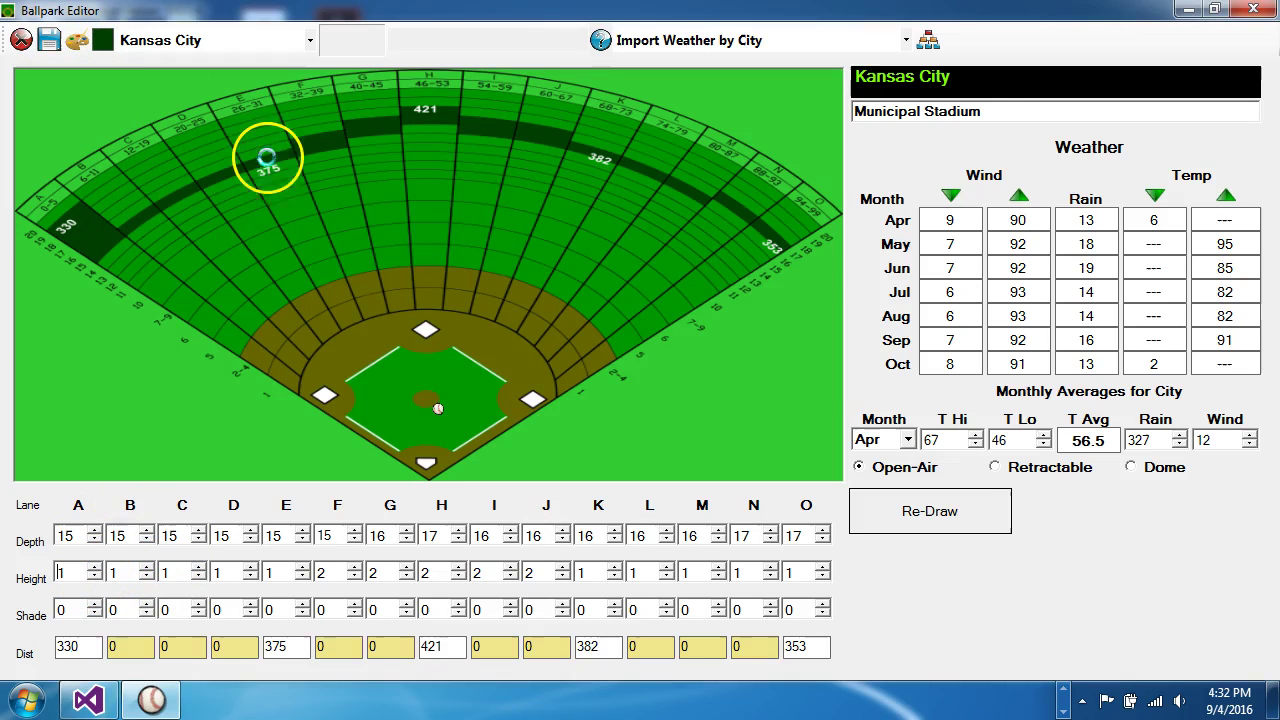
click(80, 229)
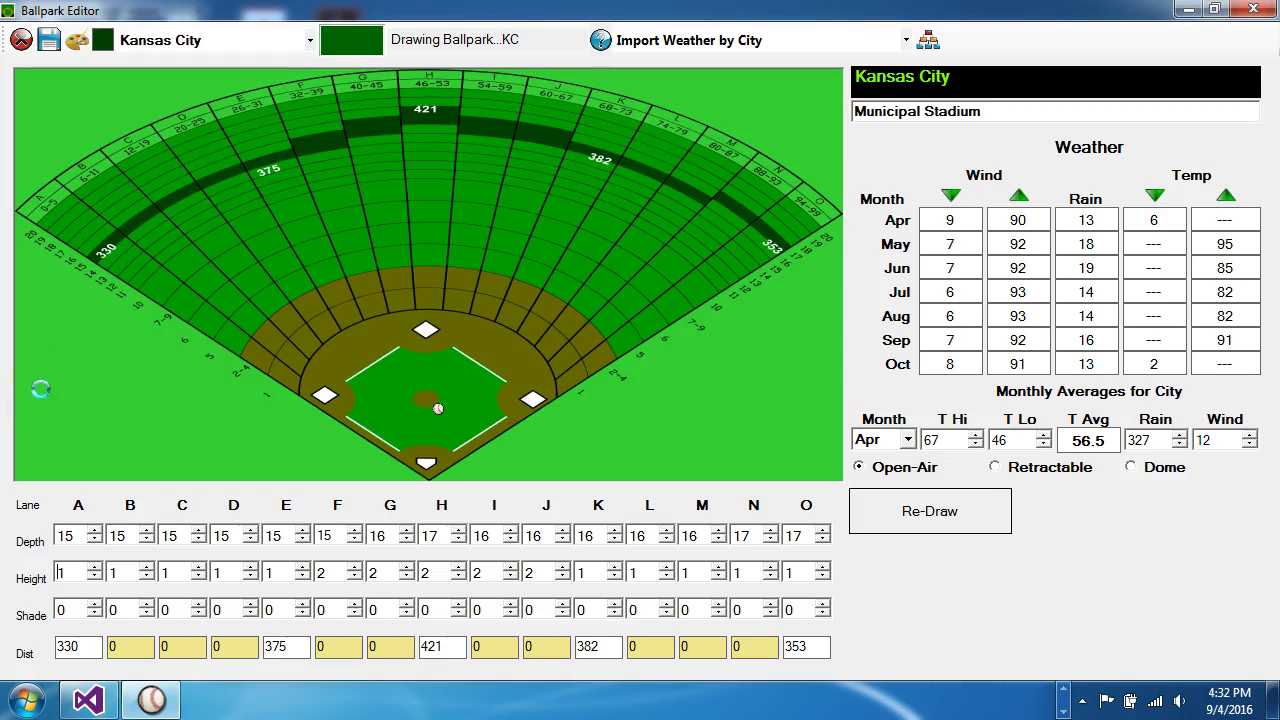
click(215, 42)
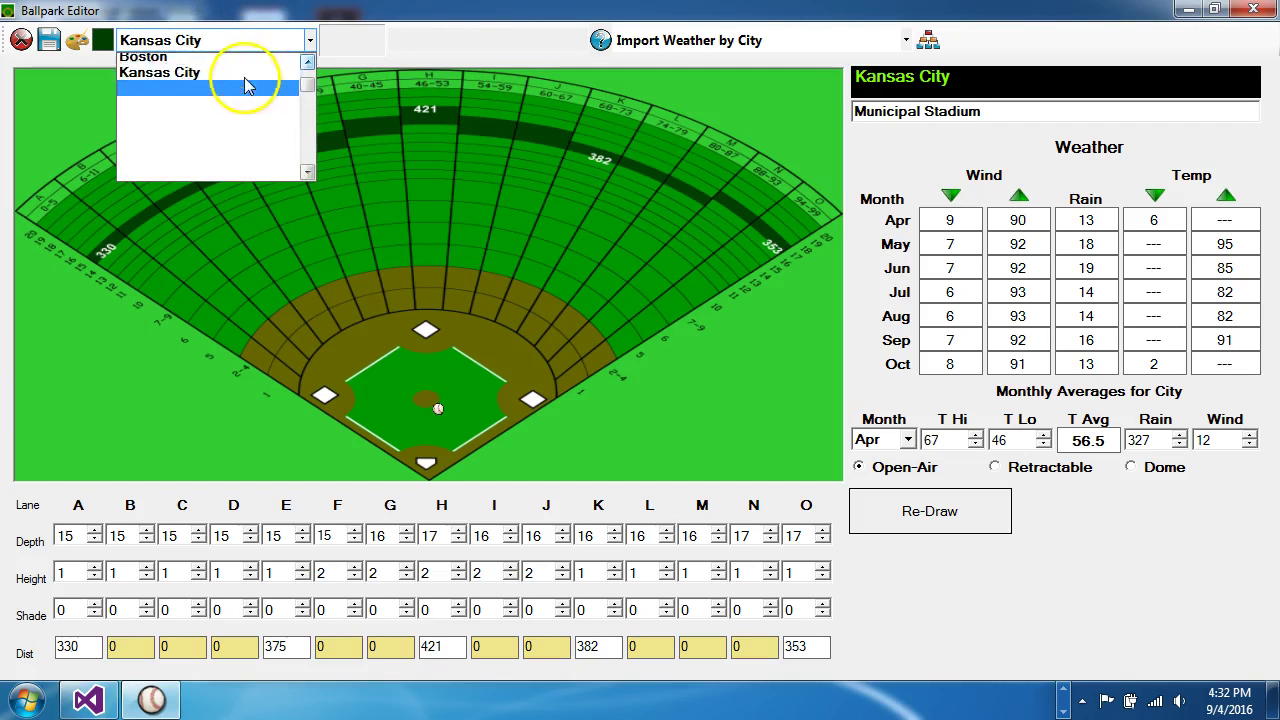
Load Boston's Fenway Park, with fence height 3 in lanes A–F
click(190, 160)
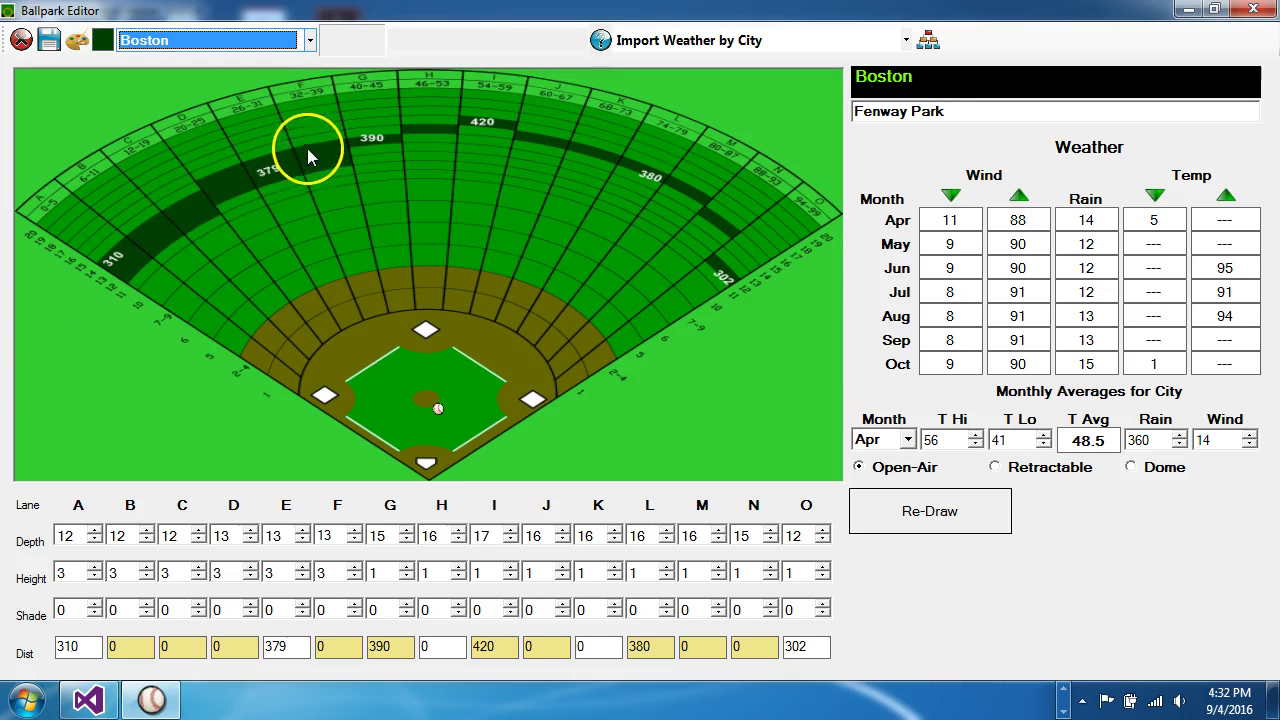
click(310, 40)
click(310, 40)
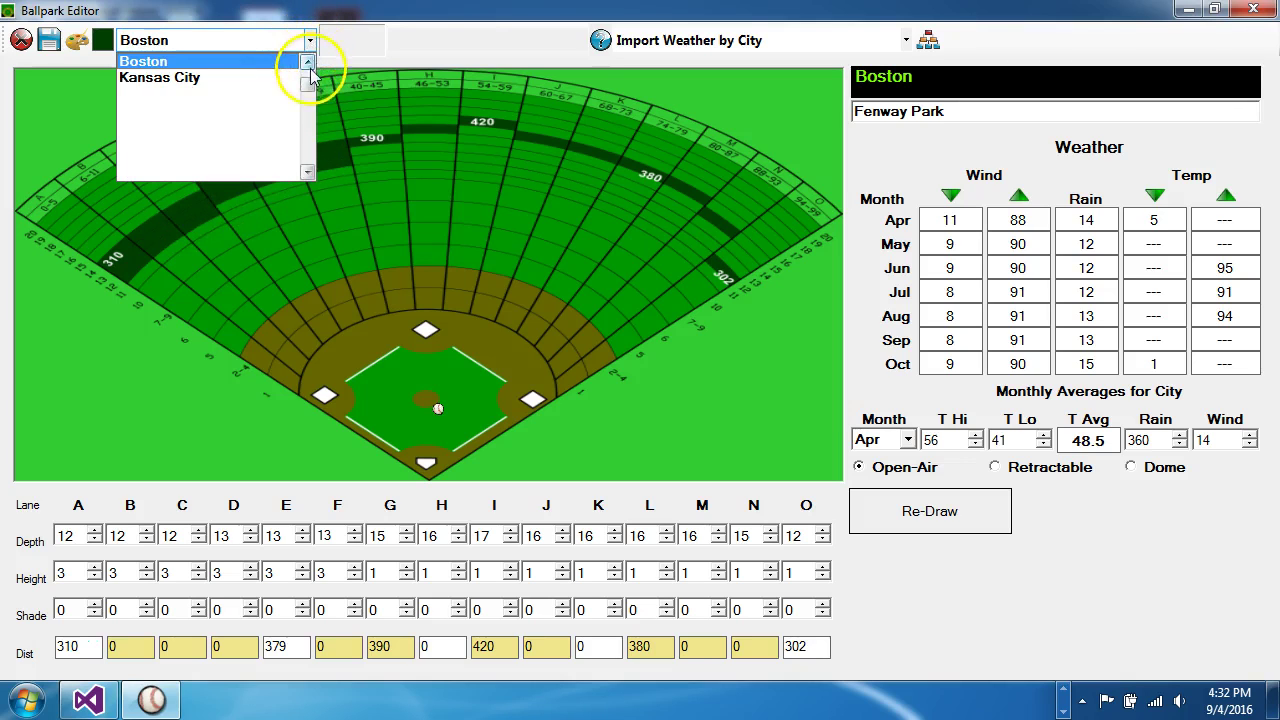
Load the Los Angeles Coliseum and paint the lane A–B fence band yellow
drag(306, 77, 307, 119)
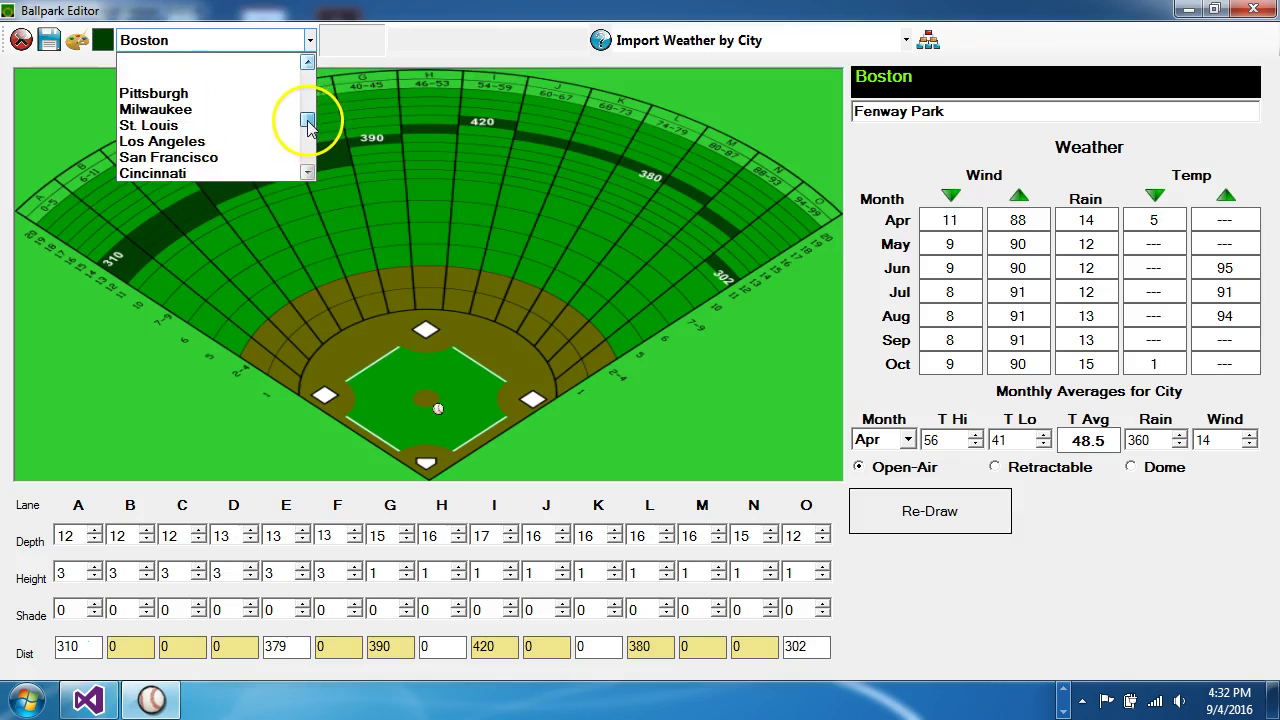
click(210, 112)
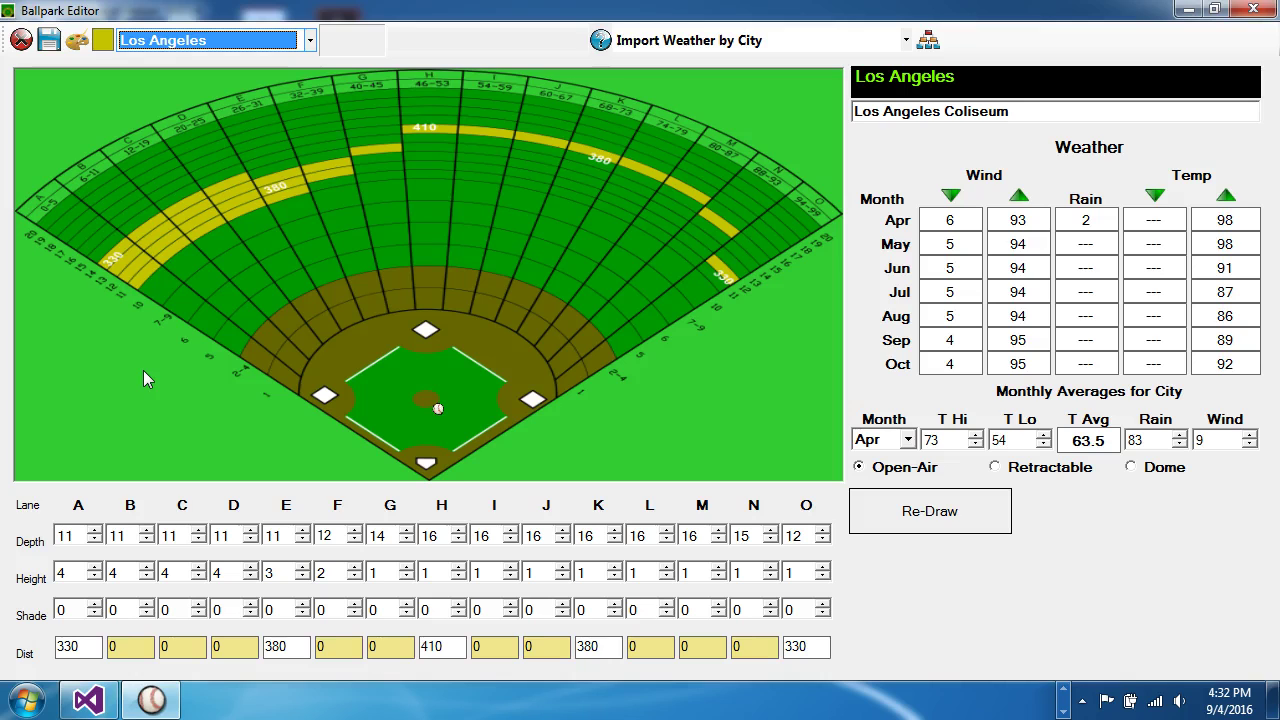
mouse_move(141, 307)
mouse_down()
mouse_move(114, 265)
mouse_move(180, 224)
mouse_move(151, 230)
mouse_up()
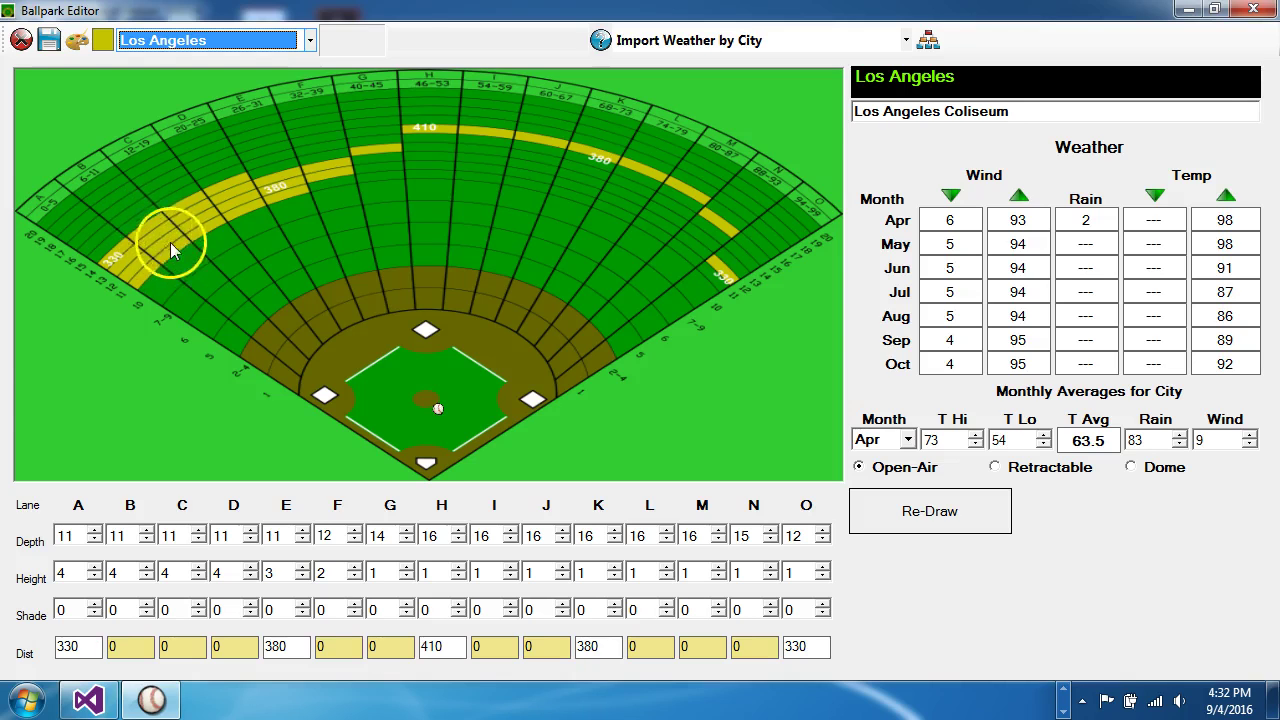
drag(169, 245, 141, 275)
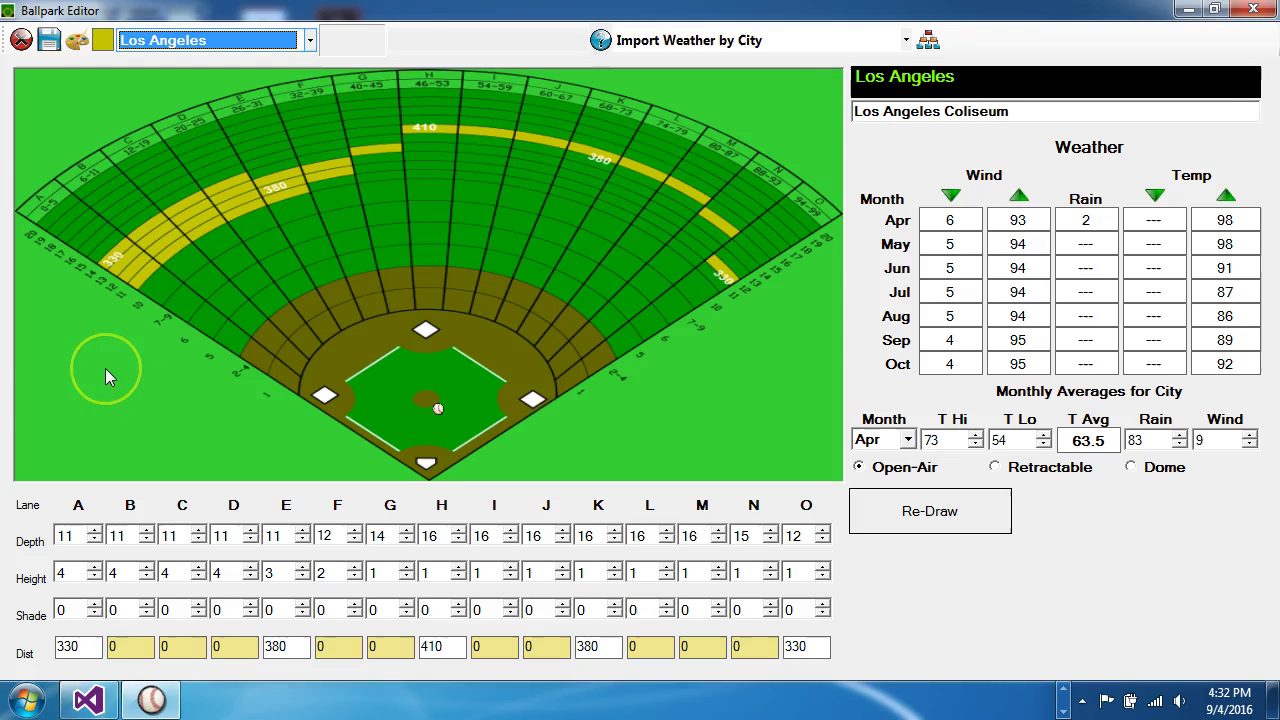